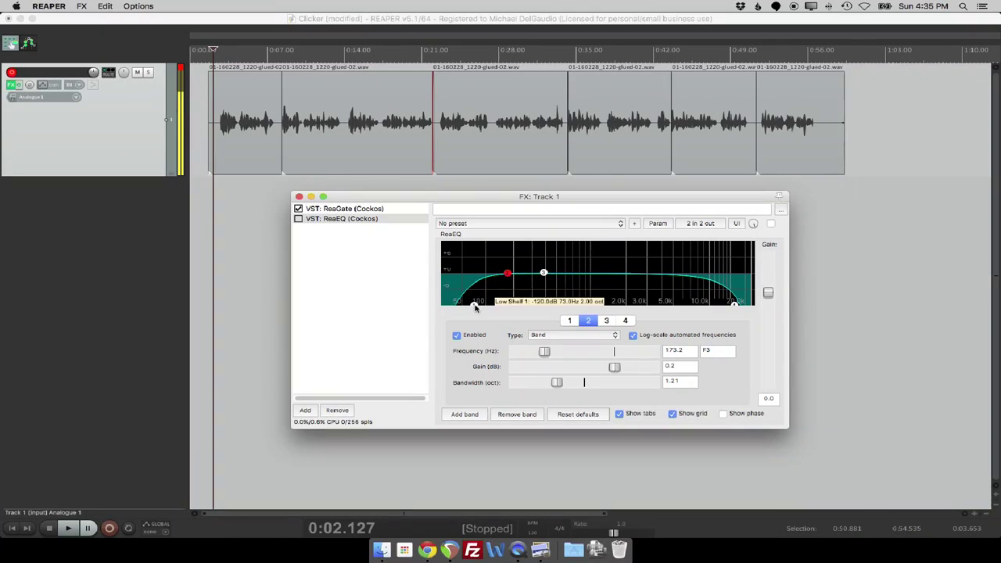
Raise ReaEQ's band 1 low-shelf and band 4 high-shelf back to 0 dB, then play the voice
left_click_drag(473, 303, 426, 274)
left_click_drag(734, 303, 743, 274)
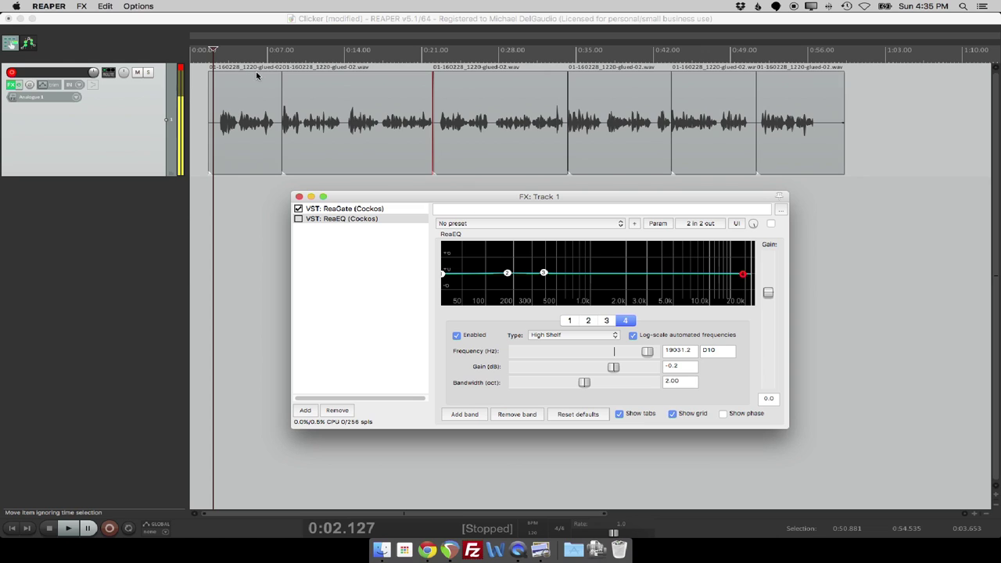
key("space")
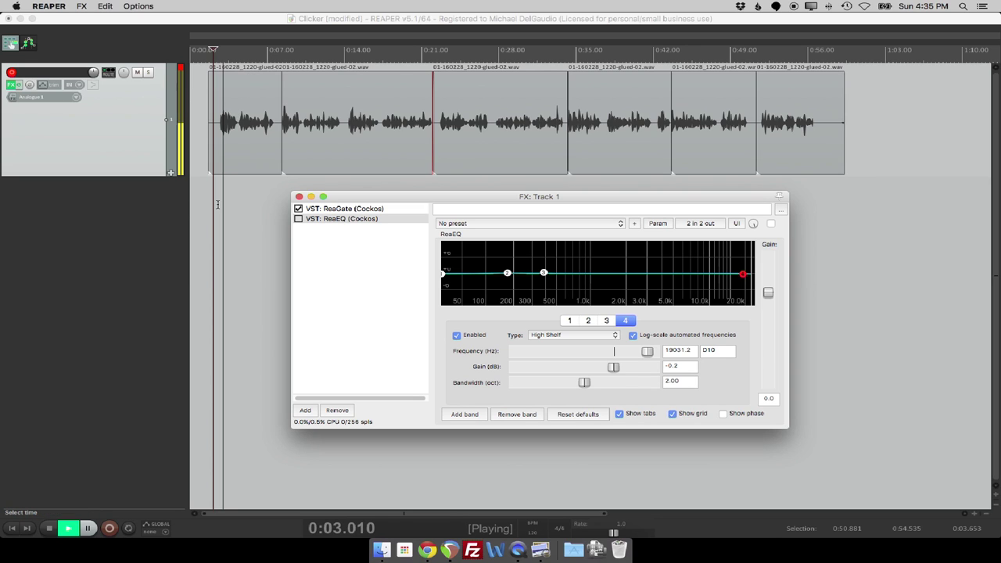
Enable ReaEQ in the FX chain and audition a high-shelf cut on band 4
left_click(298, 219)
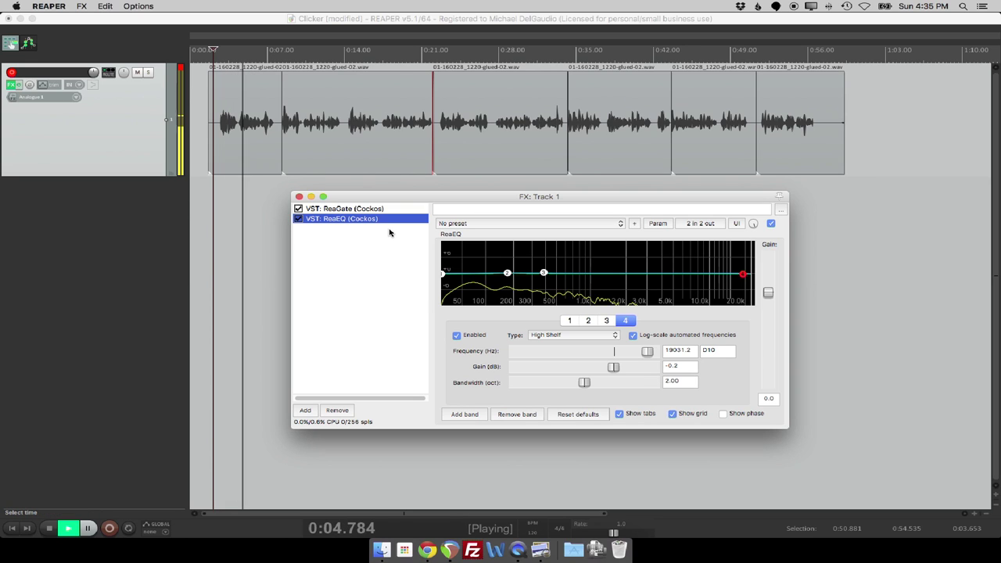
left_click_drag(742, 274, 608, 323)
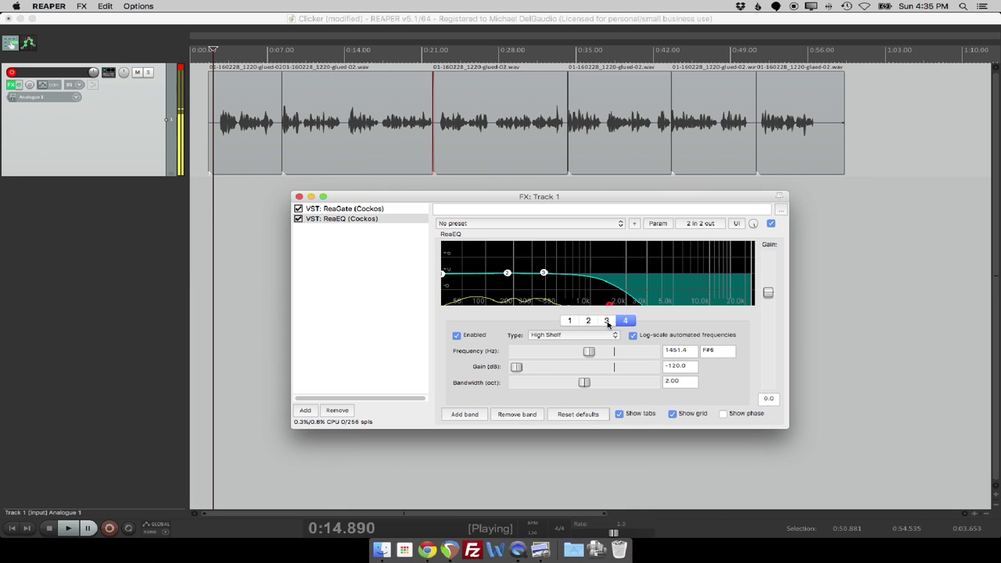
key("space")
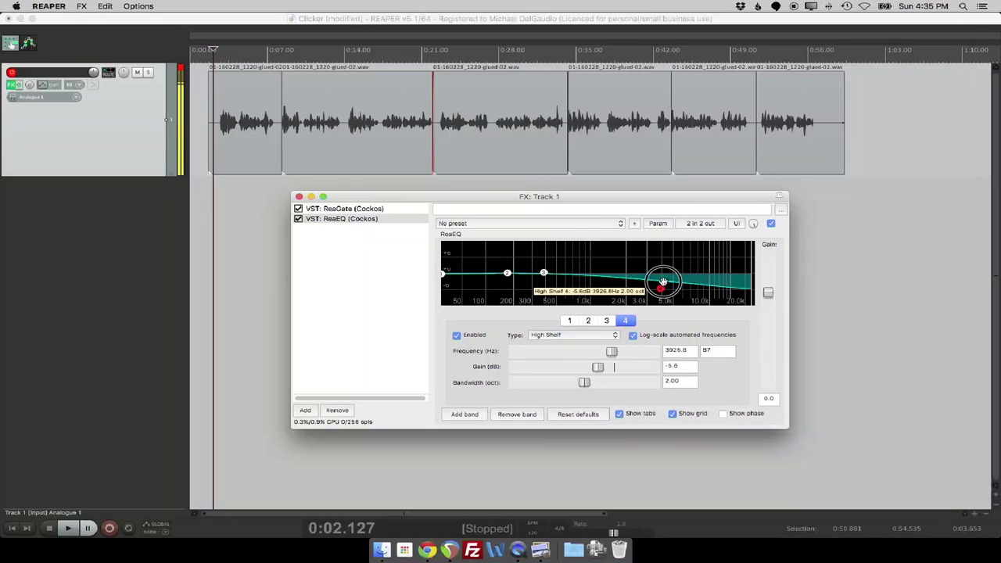
Reset band 4 to 0.0 dB at 4718.6 Hz and audition the flat curve
left_click_drag(660, 285, 669, 272)
key("space")
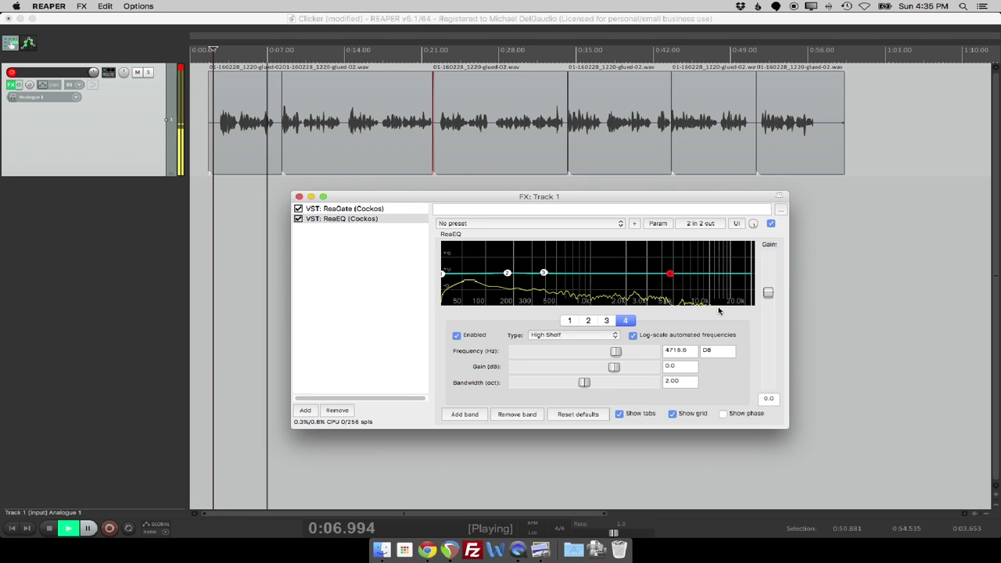
key("space")
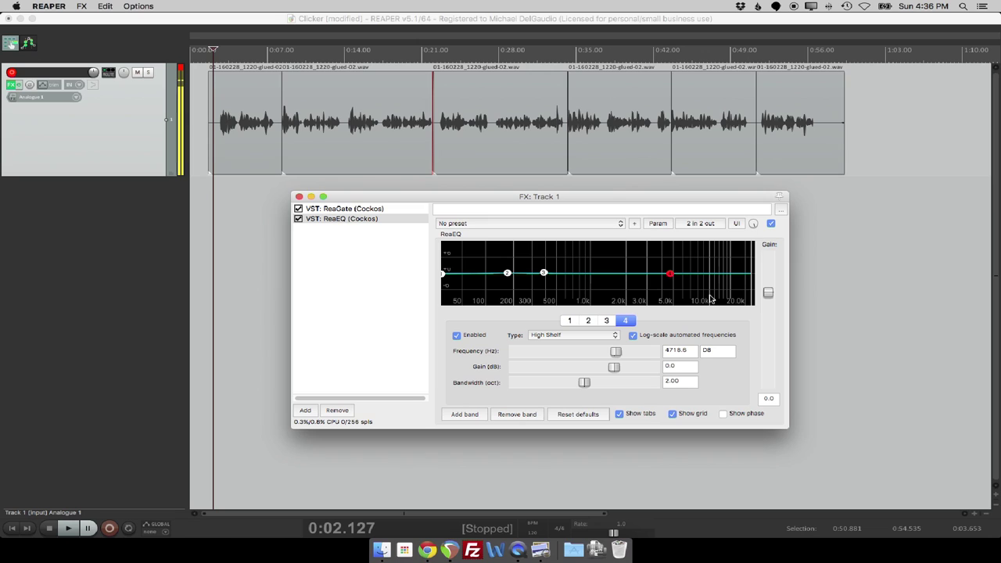
mouse_move(671, 273)
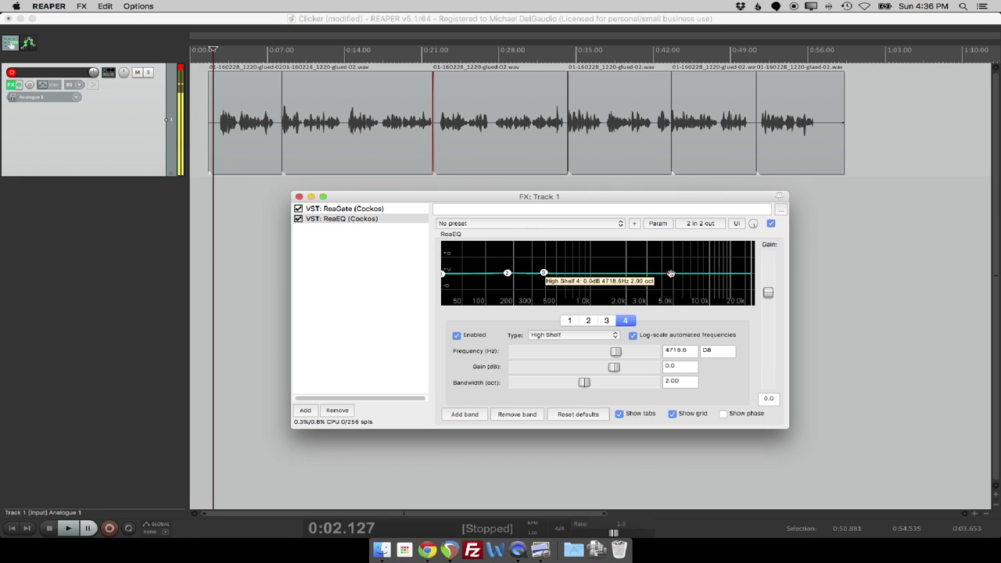
Move band 4 to 7291.7 Hz at -120.0 dB and audition the high cut twice
left_click_drag(671, 274, 681, 323)
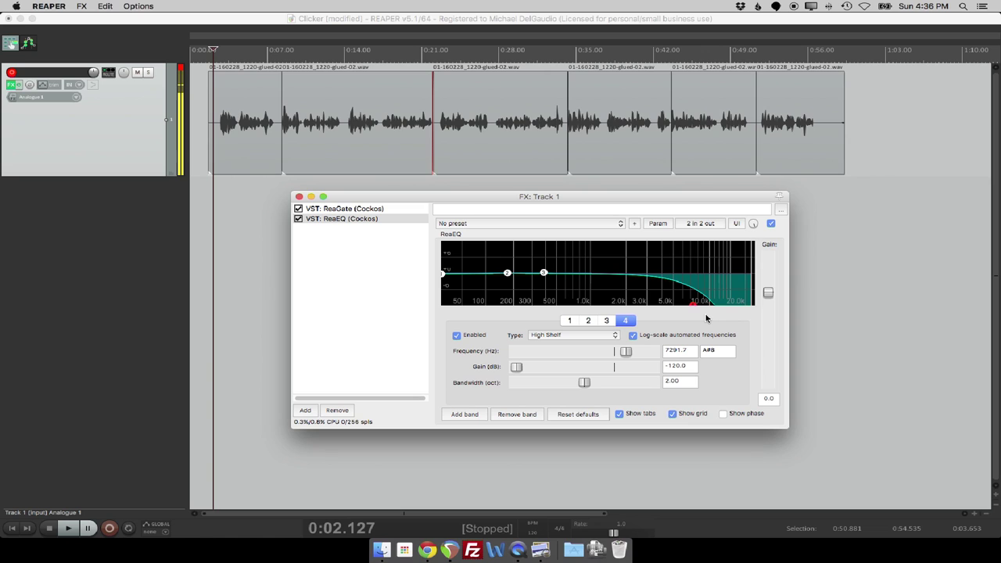
key("space")
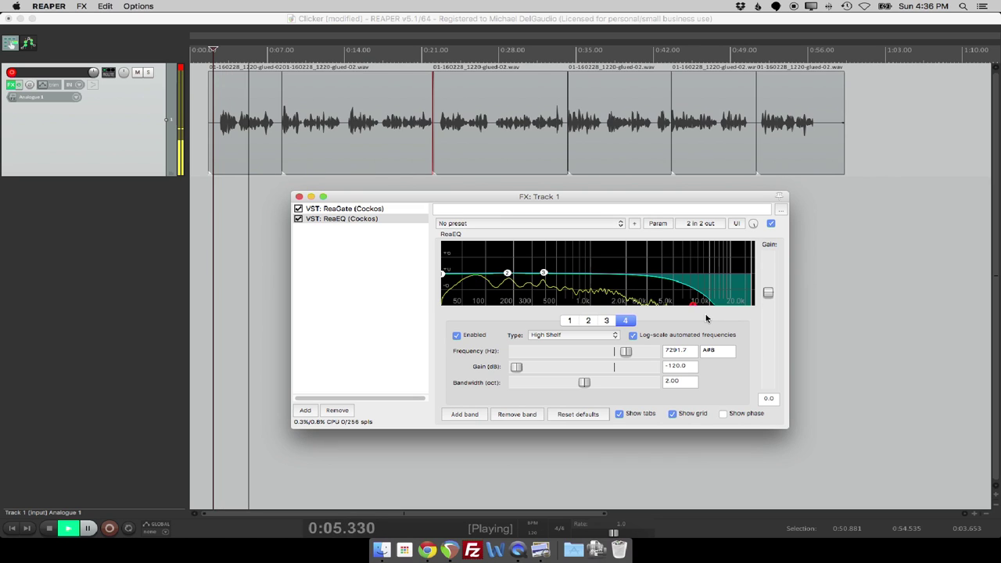
key("space")
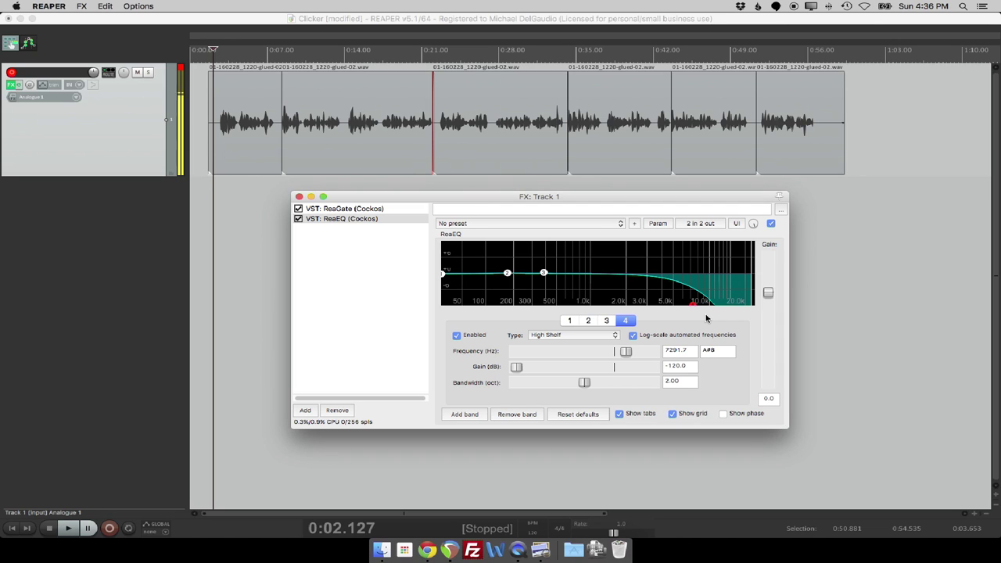
key("space")
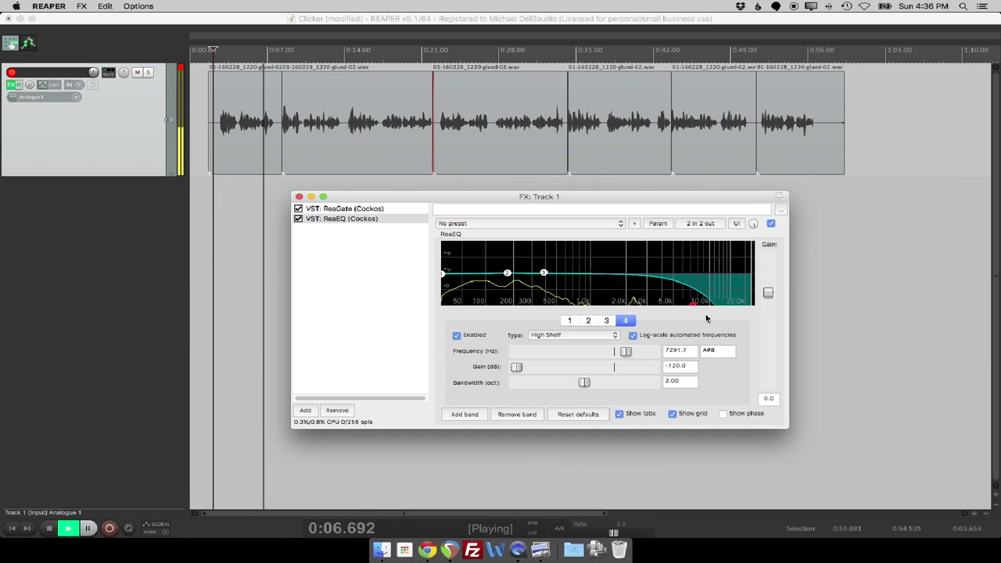
key("space")
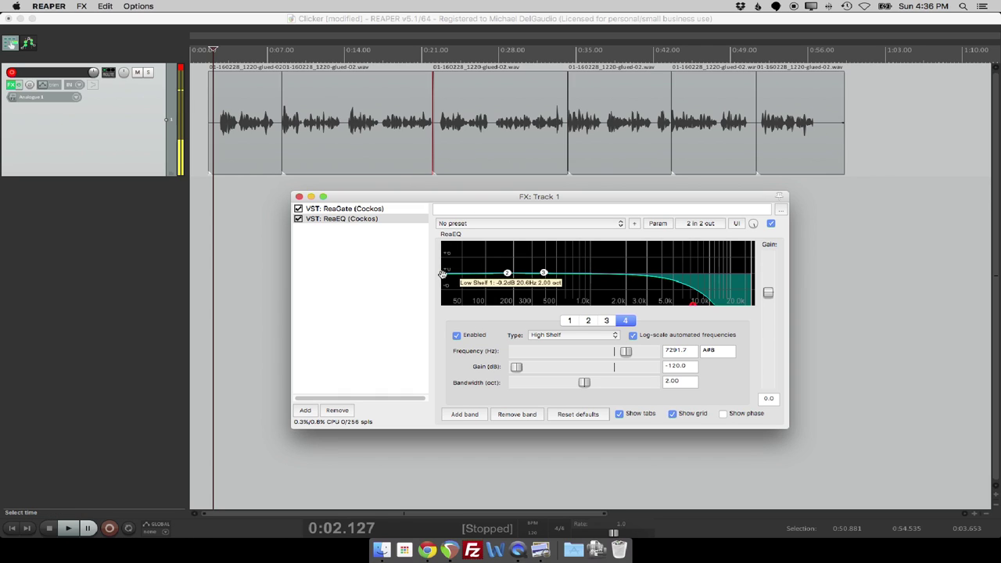
Cut low-shelf band 1 to -120.0 dB at 70.7 Hz and listen to the result
left_click_drag(442, 273, 475, 326)
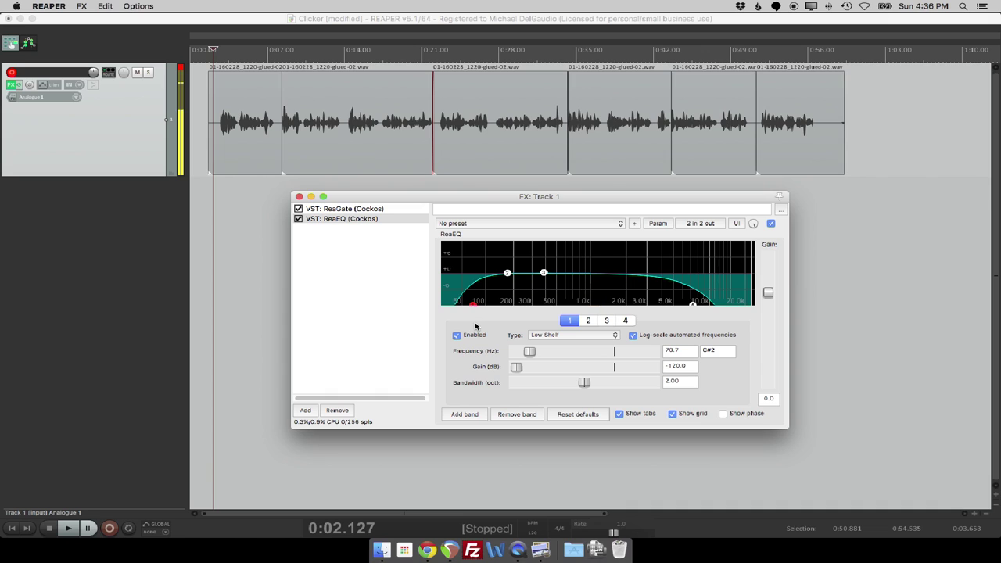
key("space")
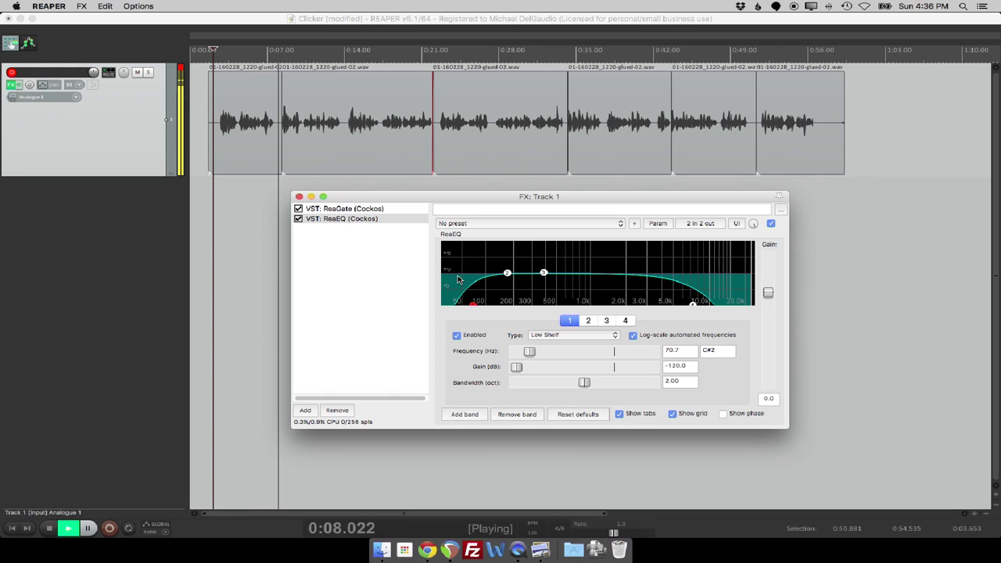
key("space")
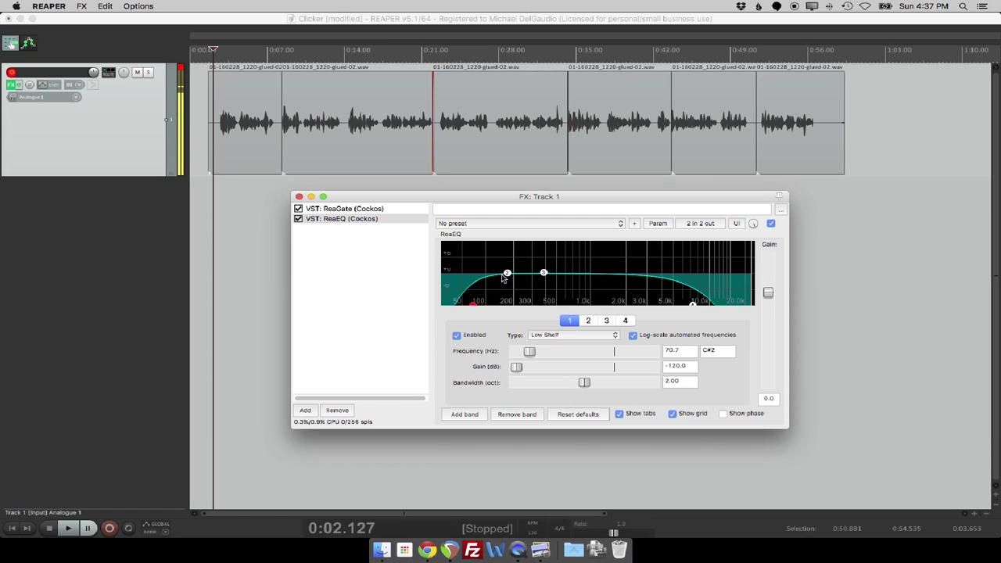
Audition the voice, then pull band 2 down into a low-mid dip and listen
mouse_move(507, 273)
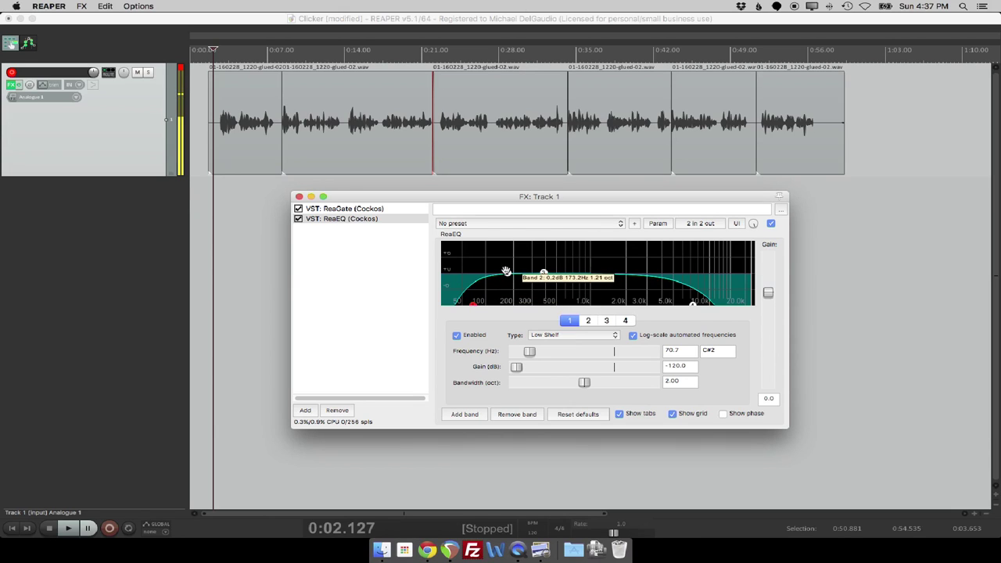
key("space")
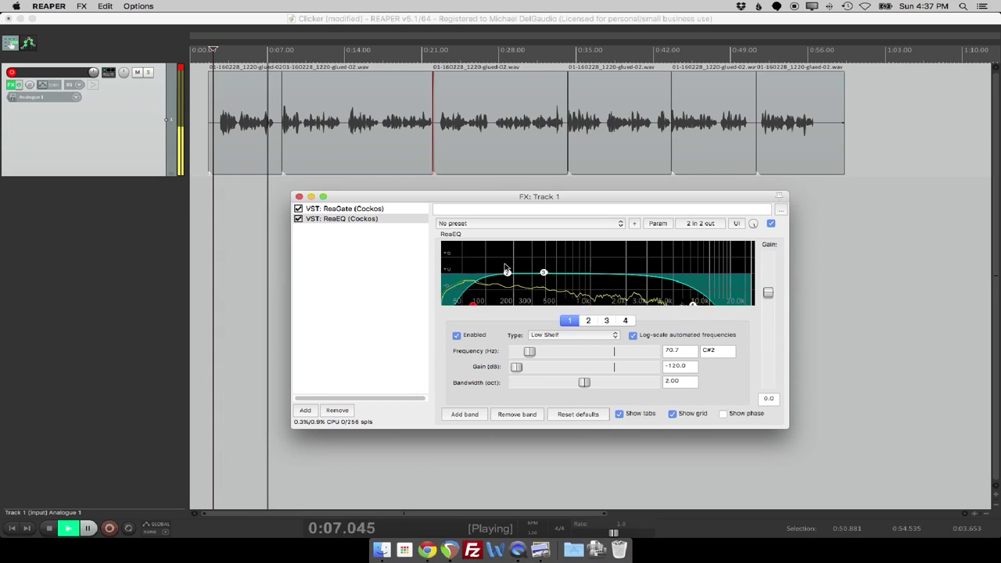
key("space")
mouse_move(507, 274)
left_mouse_down()
mouse_move(496, 280)
mouse_move(502, 273)
left_mouse_up()
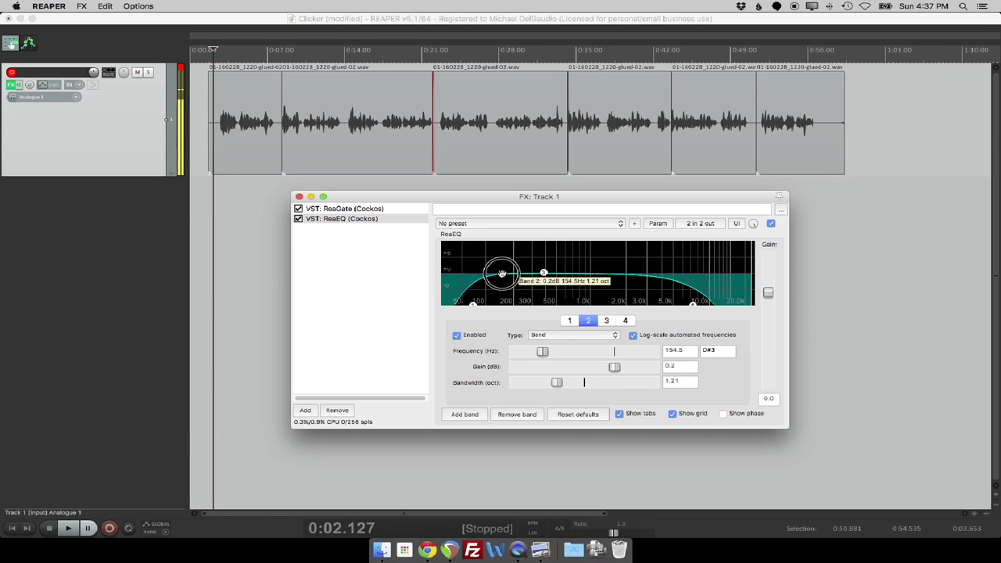
key("space")
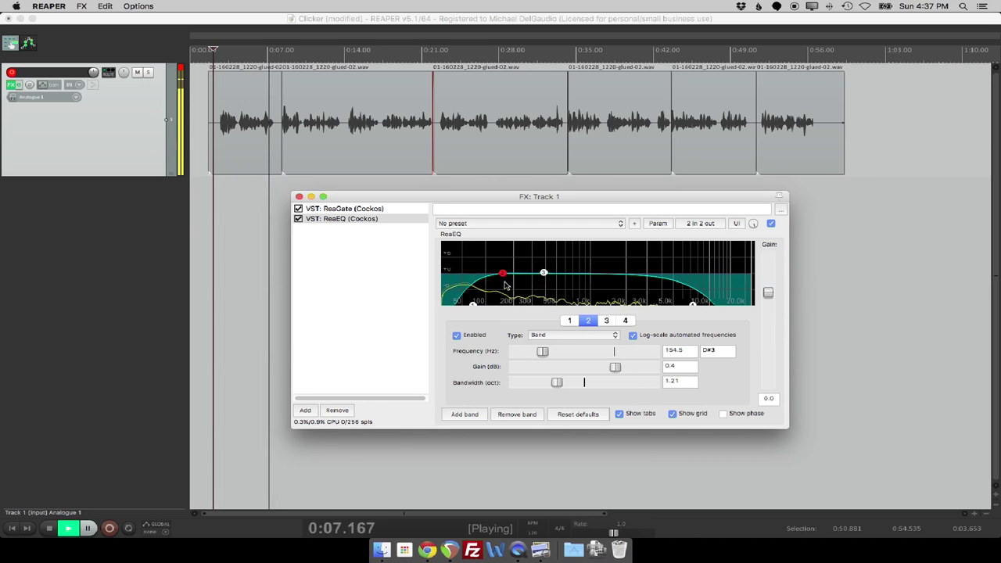
key("space")
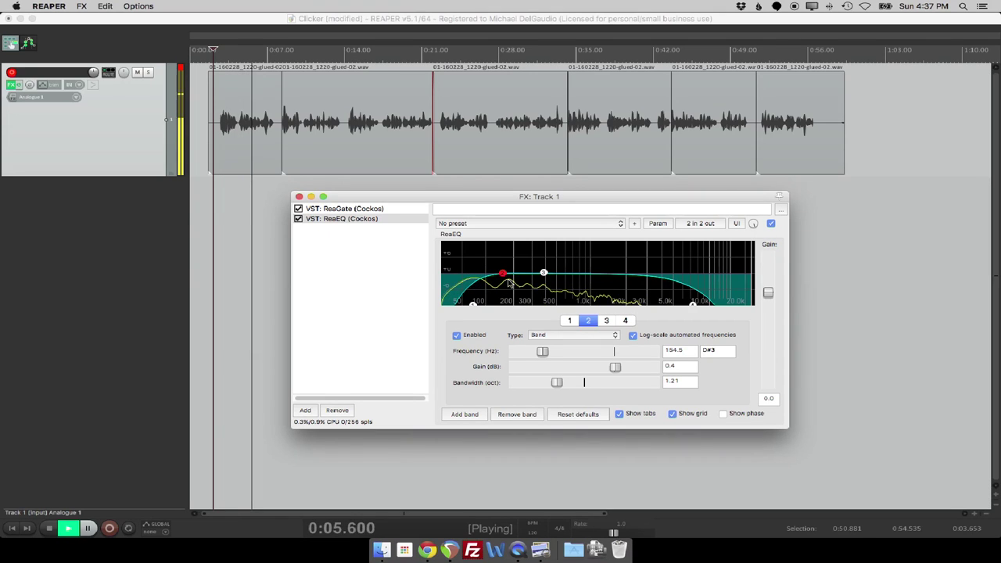
Shift the band 2 dip to 180.3 Hz at -2.6 dB and audition it
key("space")
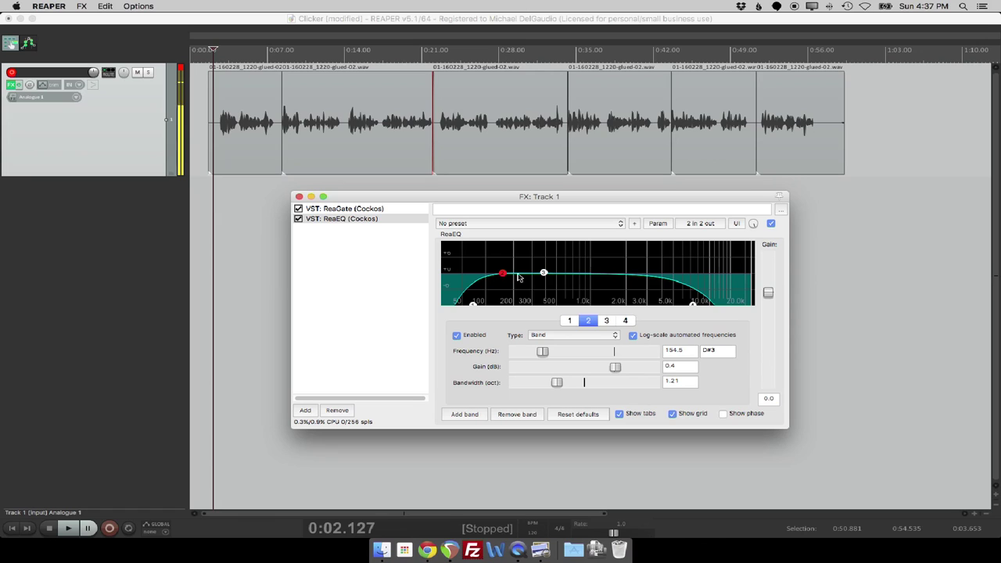
mouse_move(503, 274)
left_mouse_down()
mouse_move(513, 272)
mouse_move(510, 284)
left_mouse_up()
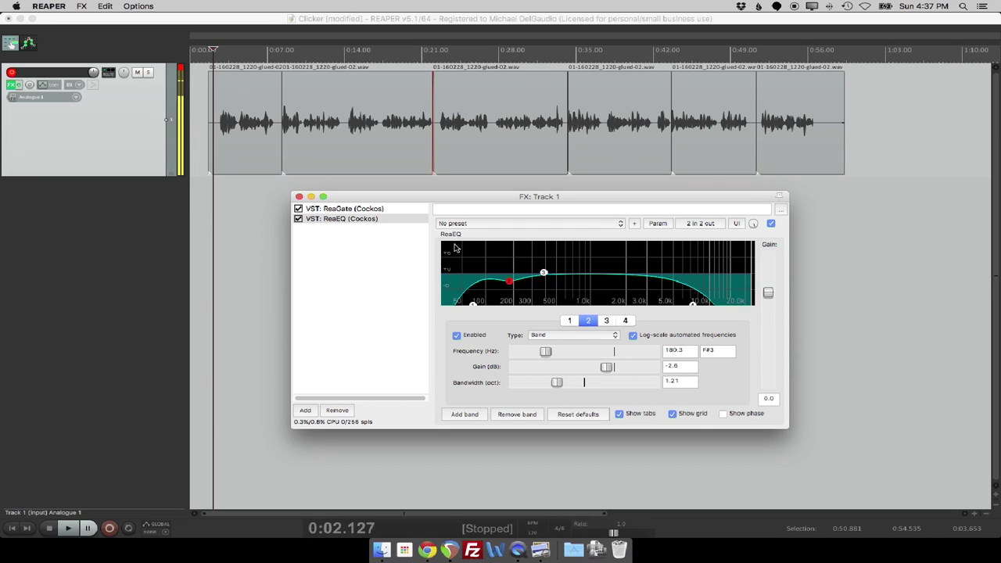
key("space")
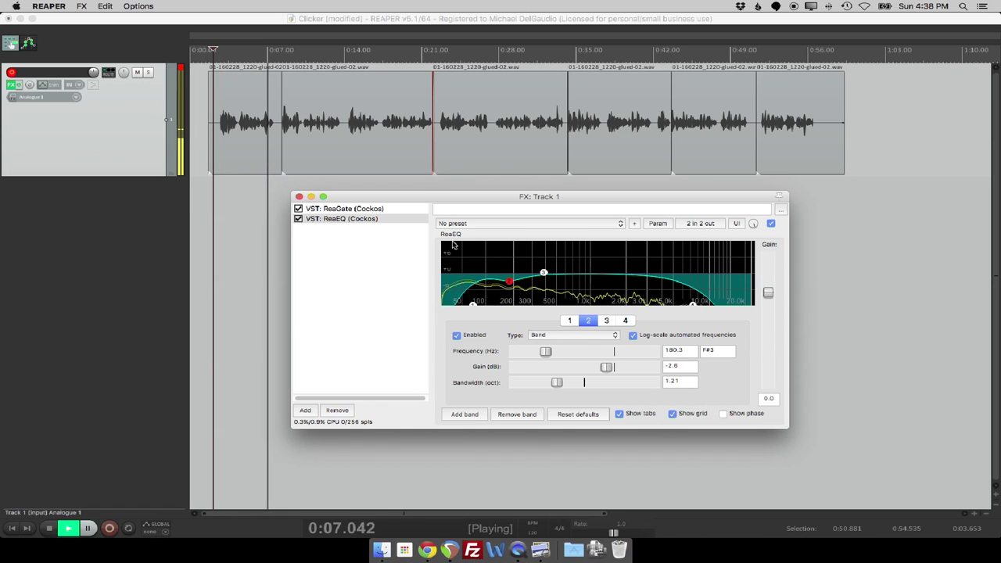
key("space")
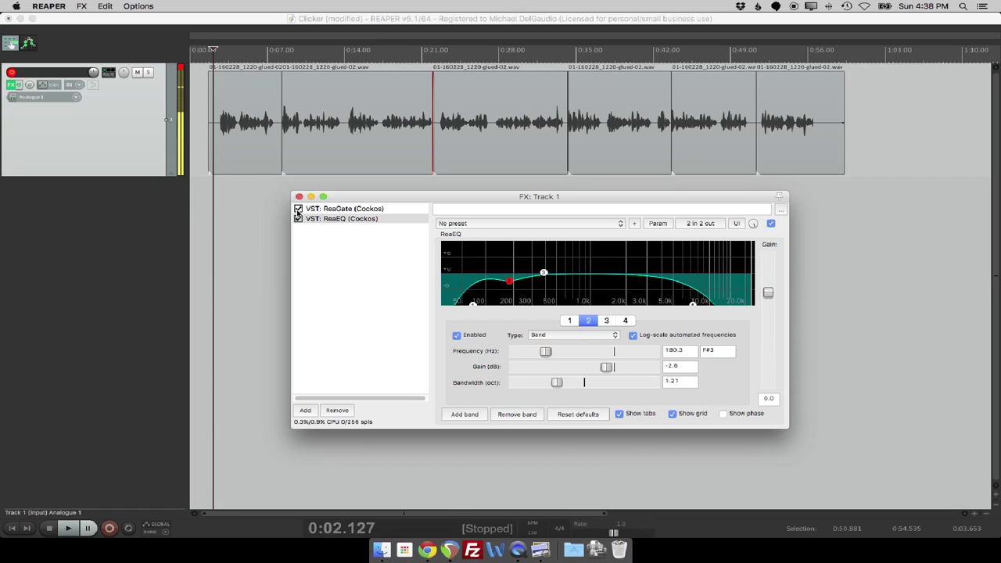
left_click(299, 210)
left_click(299, 210)
key("space")
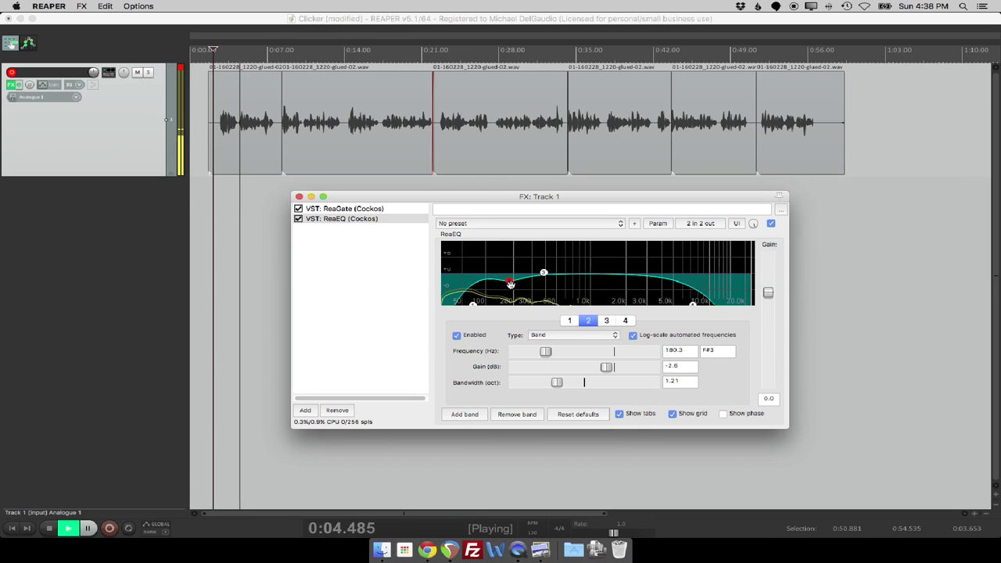
key("space")
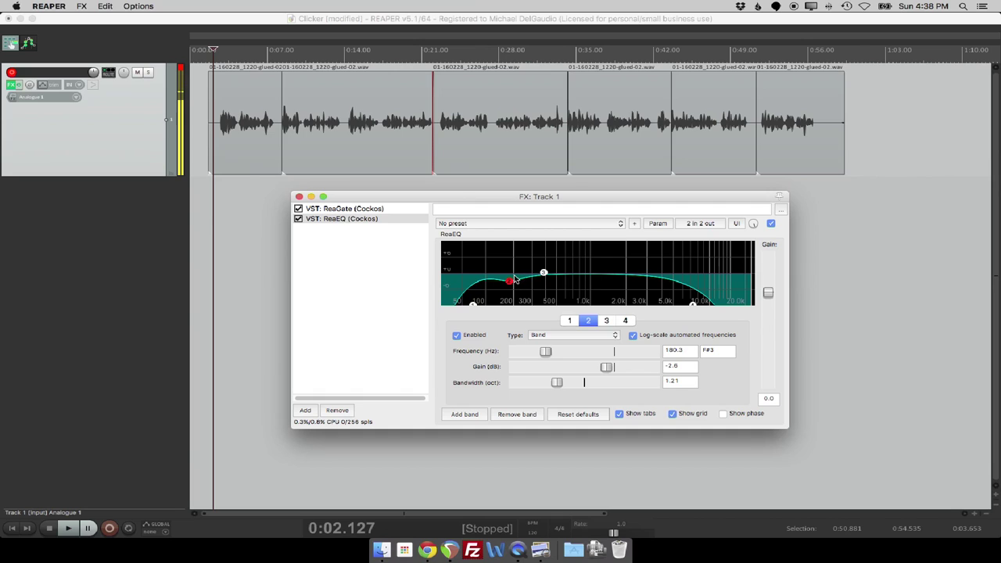
mouse_move(507, 277)
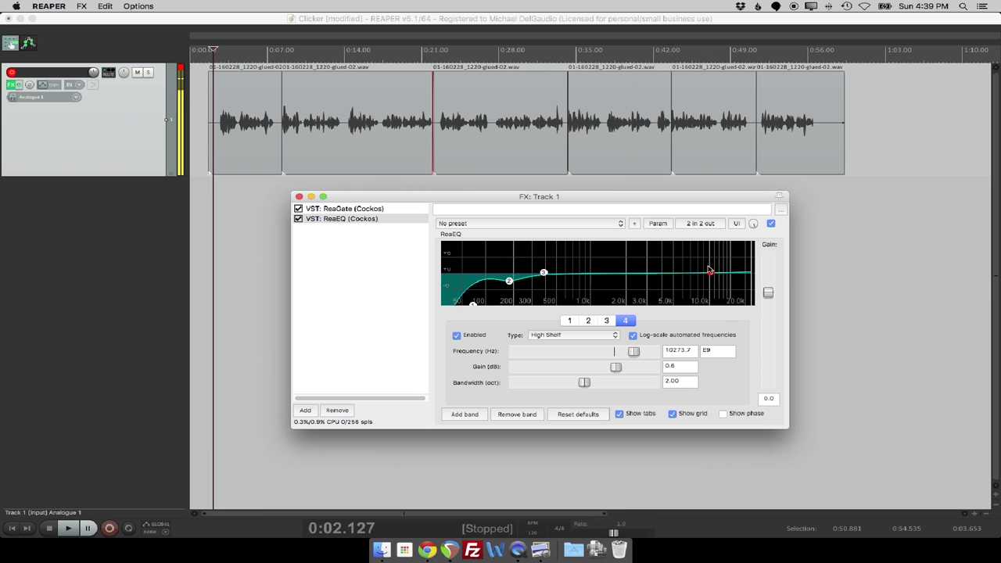
Select band 2's node to inspect its 180.3 Hz, -2.6 dB dip settings
left_click(509, 281)
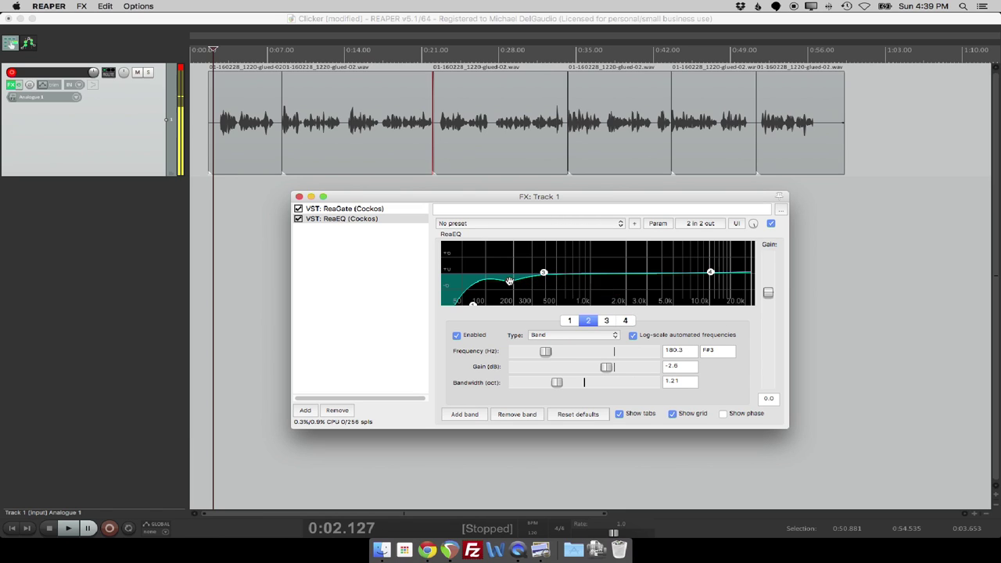